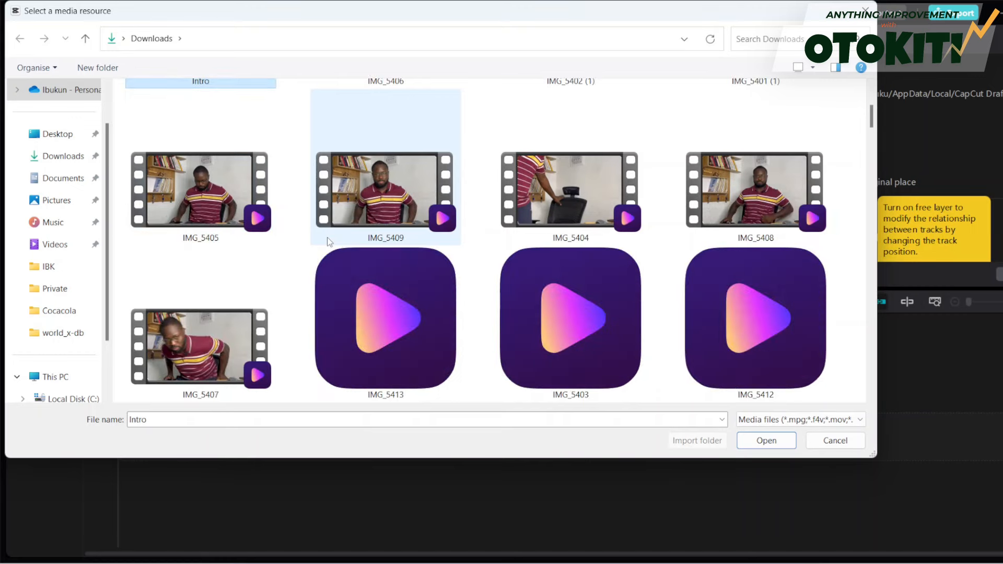
- Import the Intro video with the Leonardo studio image, both home-studio images, the studio-booth image and the RGB gaming-studio image from Downloads
scroll(382, 311, down, 2)
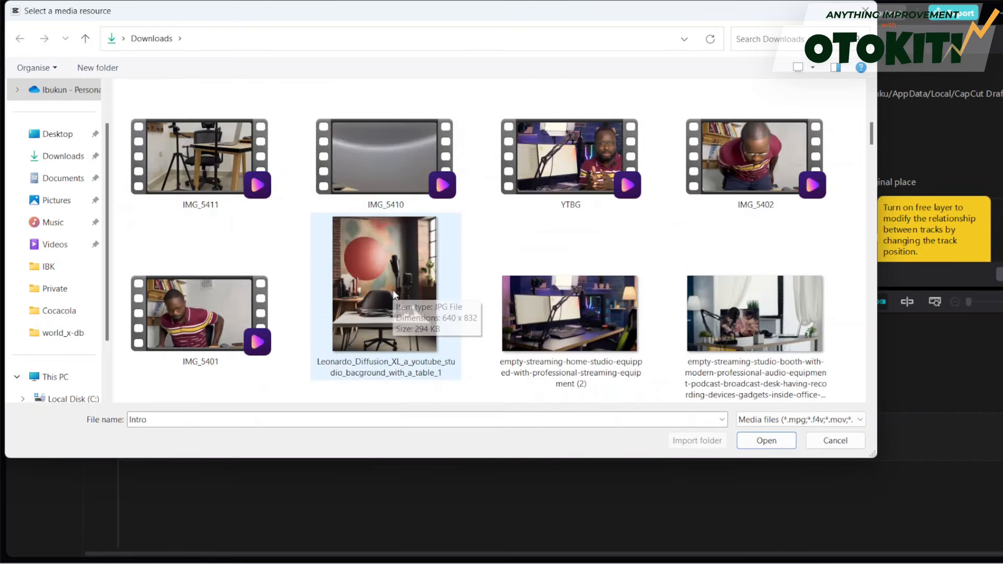
ctrl+click(410, 278)
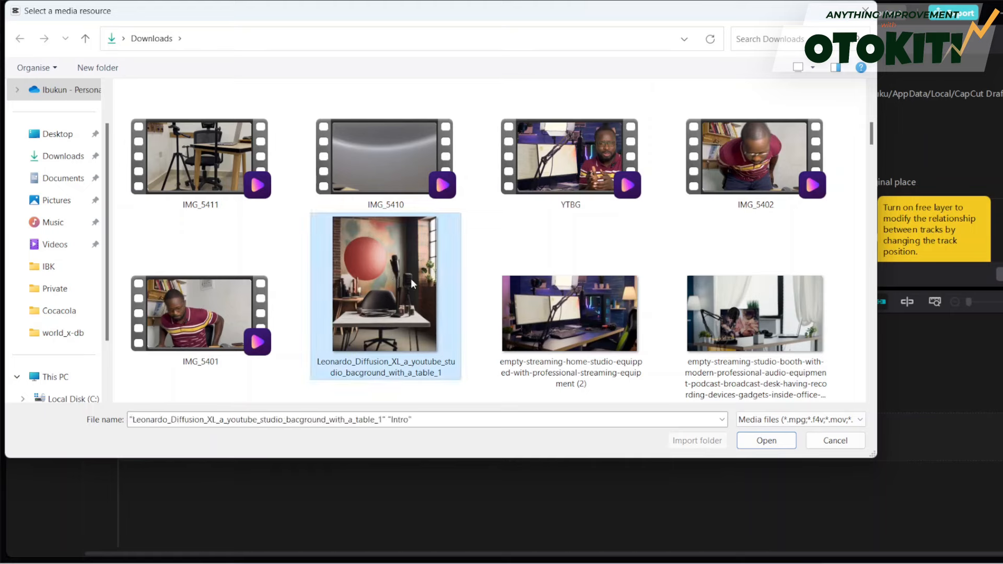
ctrl+click(576, 307)
ctrl+click(713, 322)
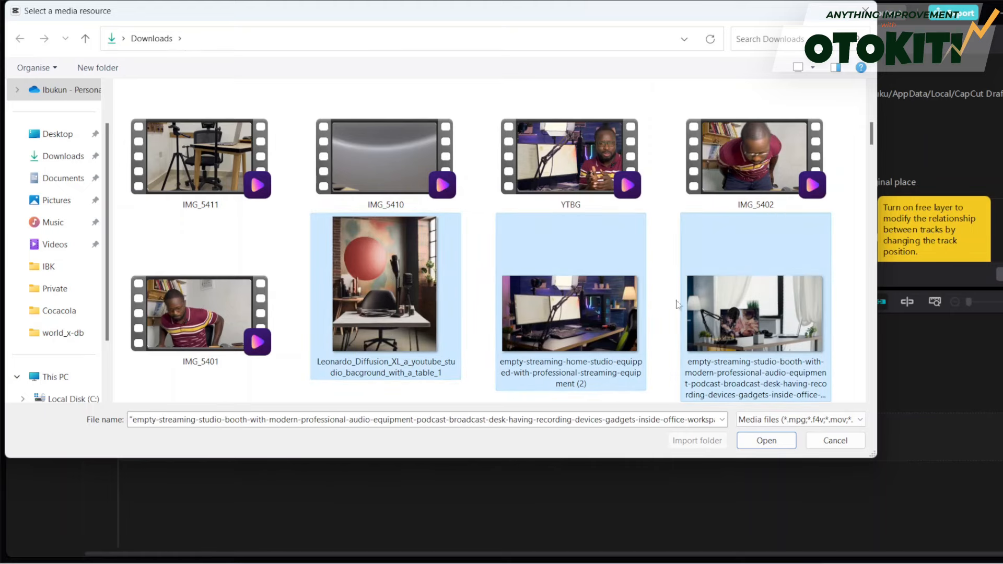
scroll(538, 240, down, 5)
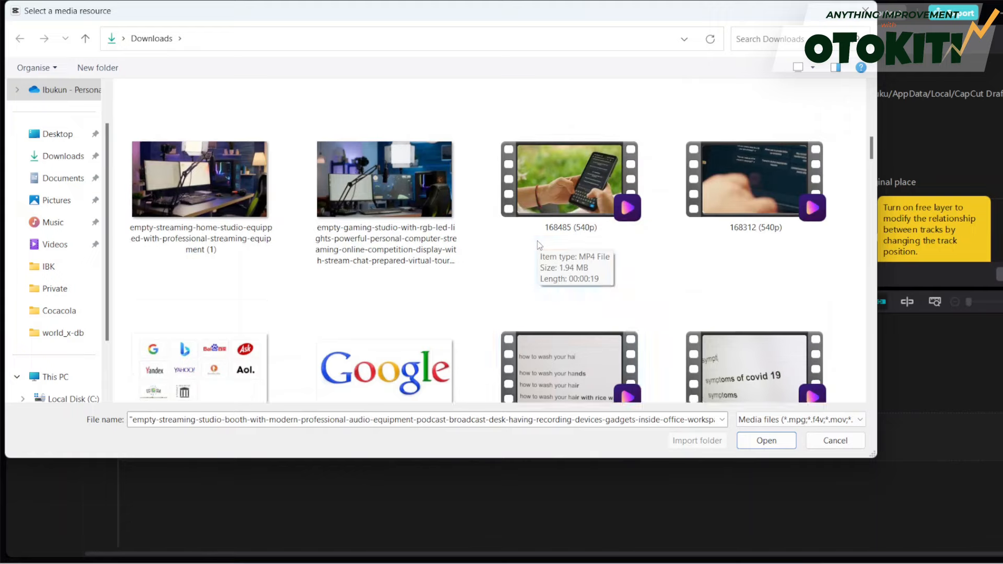
ctrl+click(204, 186)
ctrl+click(357, 187)
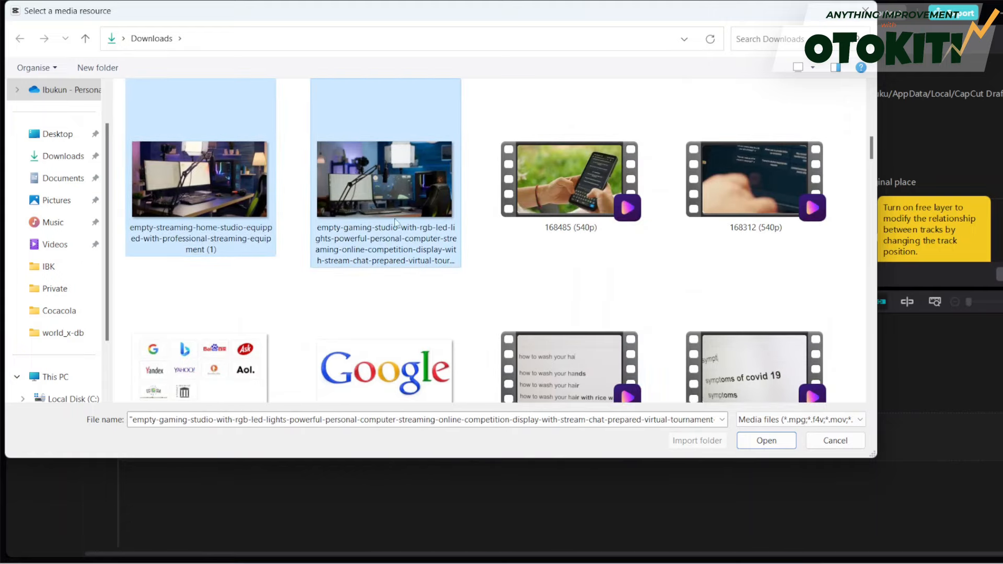
click(752, 442)
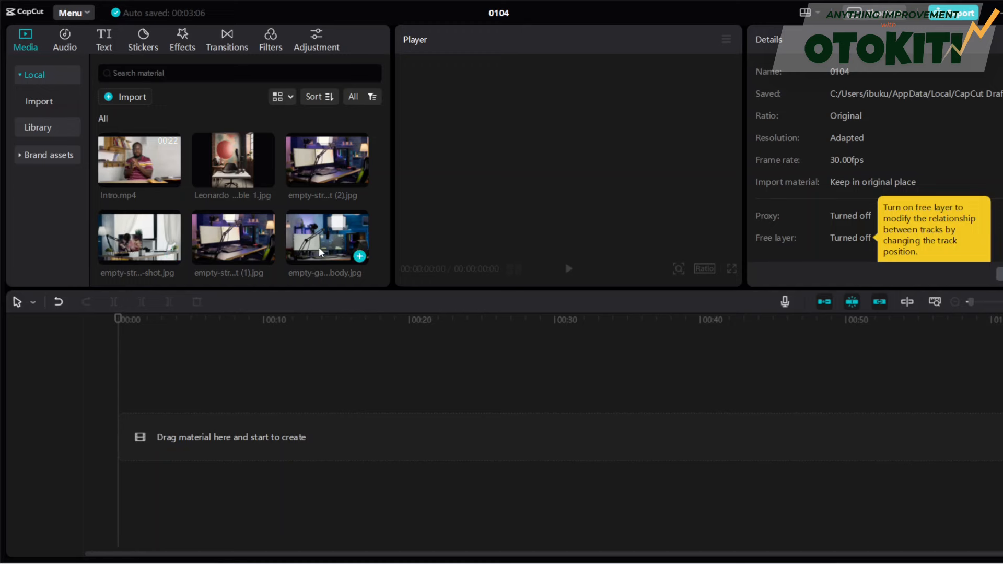
- Place the home-studio image (2) on the main track with Intro.mp4 on a track above, and extend the image to the video's full length
drag(326, 162, 118, 434)
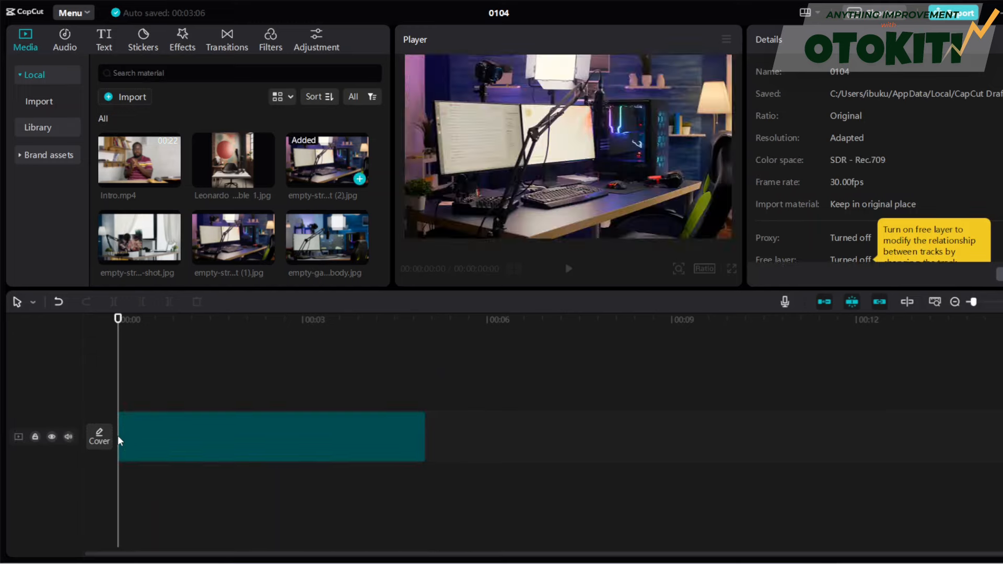
drag(145, 163, 118, 390)
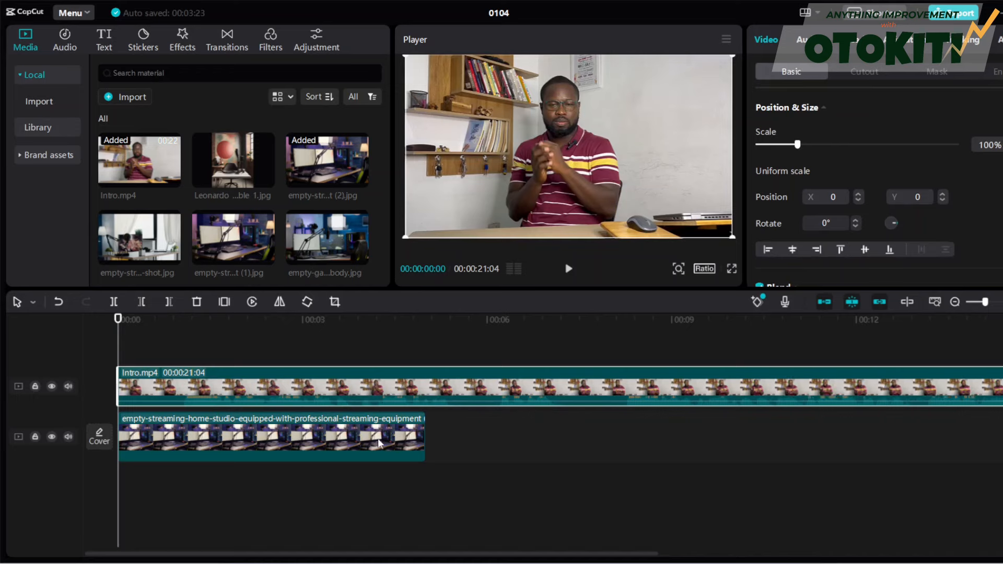
click(417, 440)
drag(426, 434, 583, 430)
drag(650, 550, 219, 546)
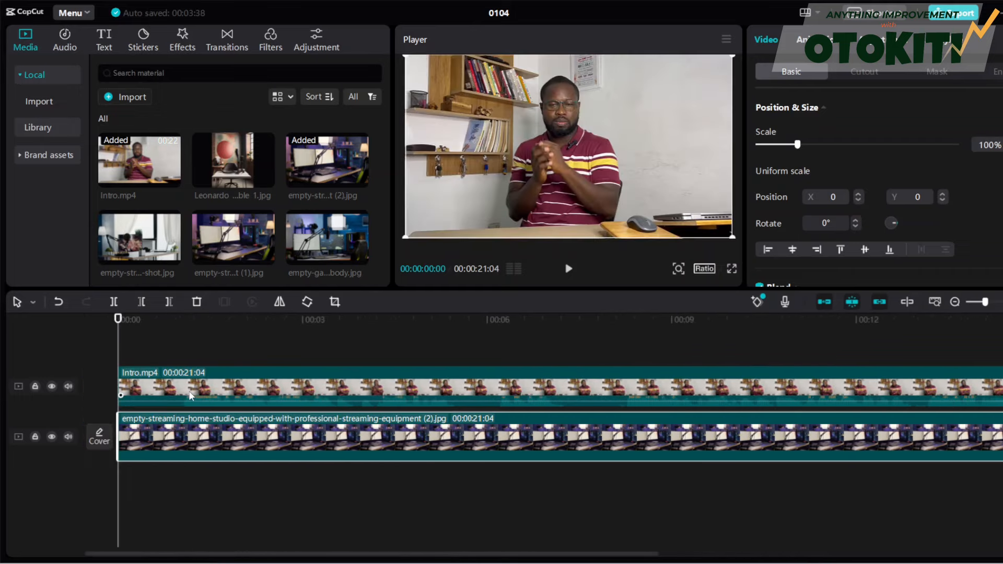
- Enable Auto cutout on the Intro.mp4 clip to remove the background behind the man
click(191, 396)
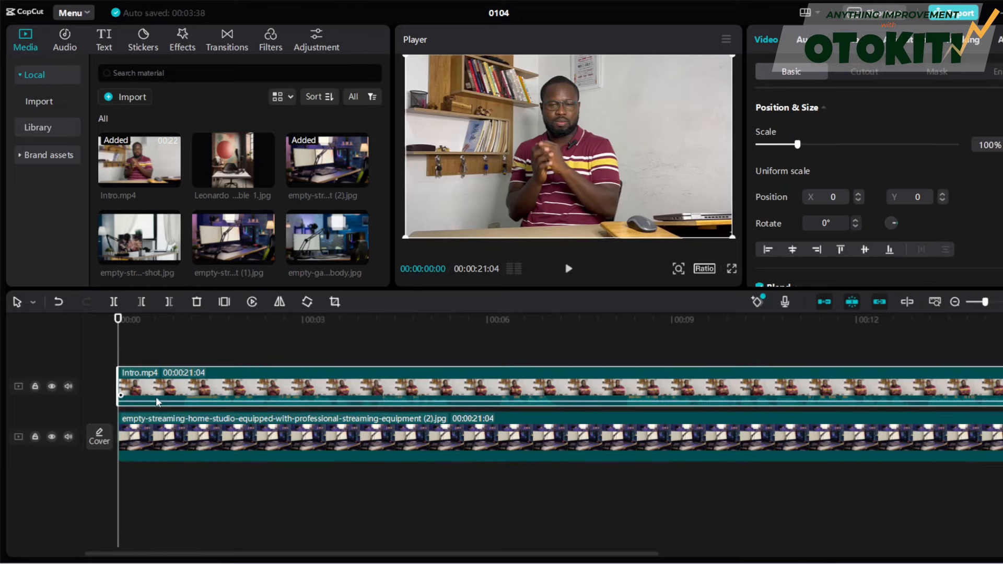
click(167, 447)
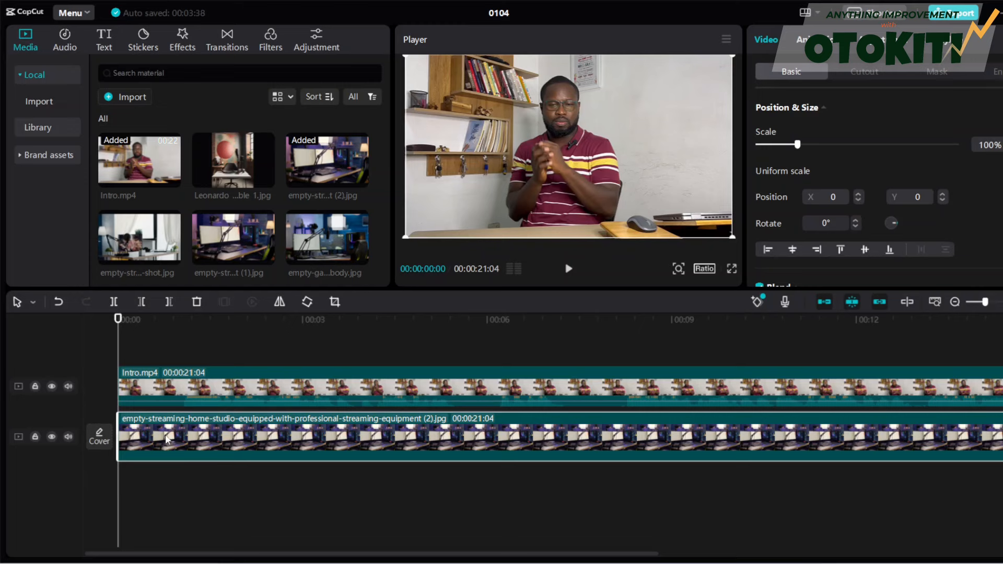
click(167, 387)
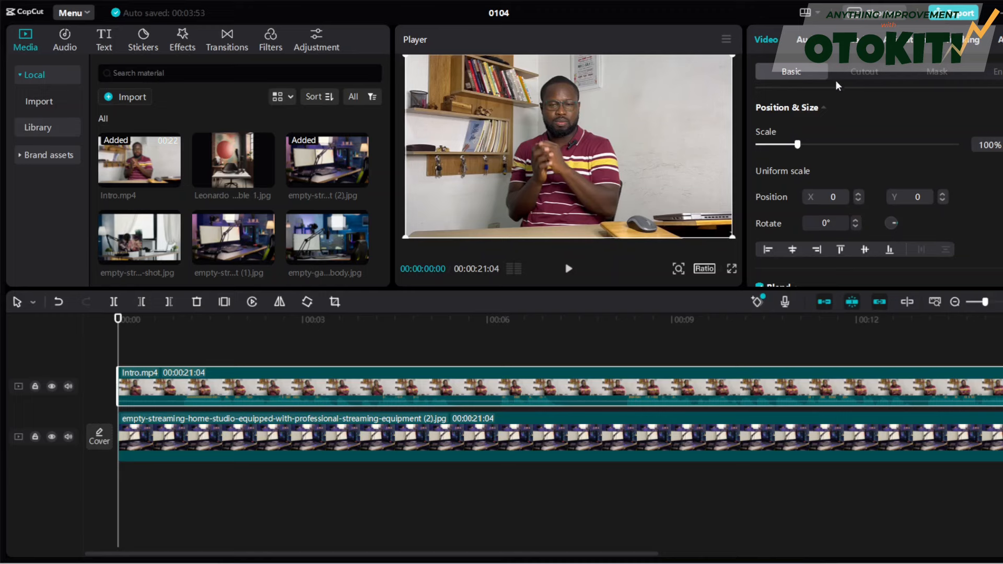
click(863, 71)
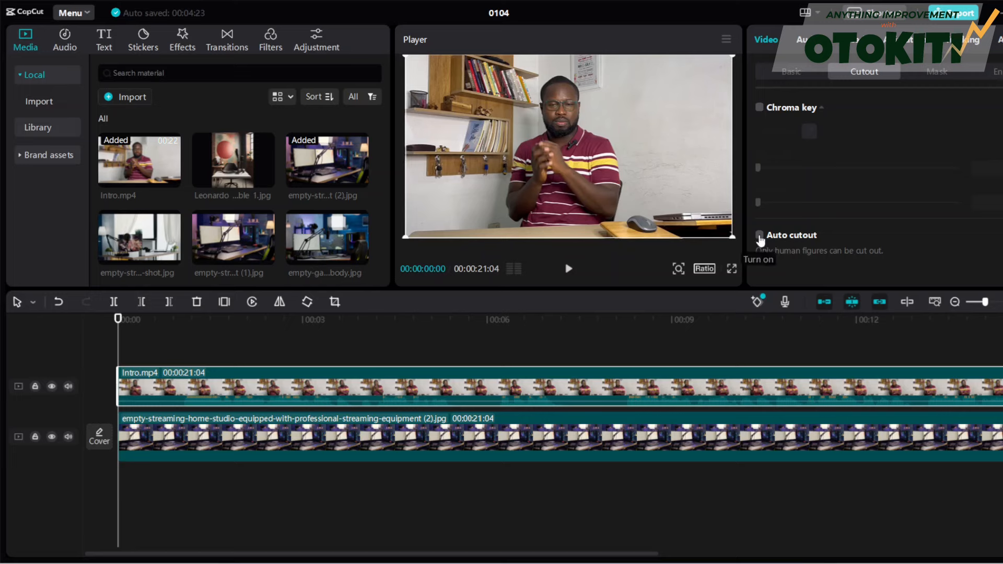
click(759, 236)
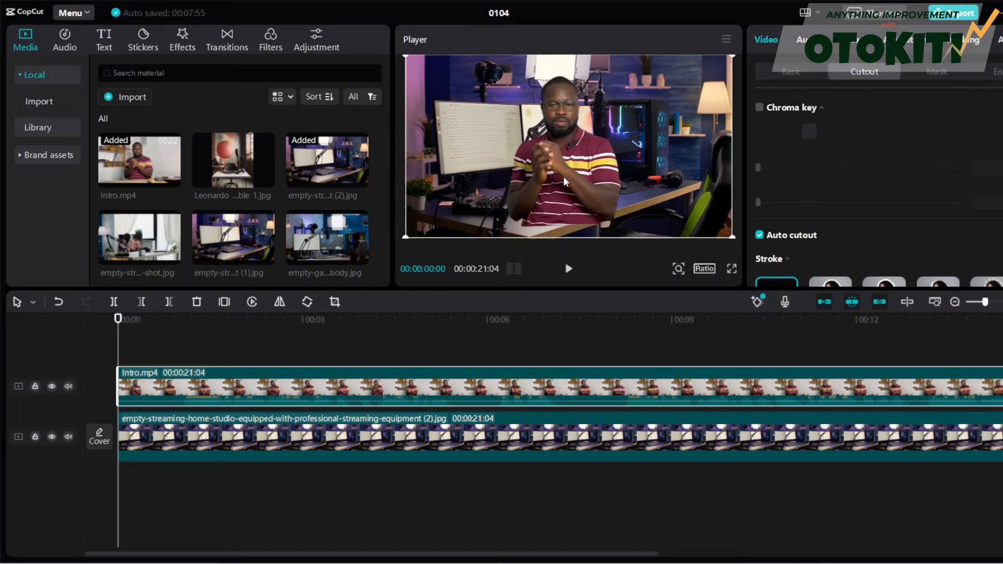
- Move the cut-out man to the right side of the frame and enlarge him slightly
drag(563, 177, 653, 187)
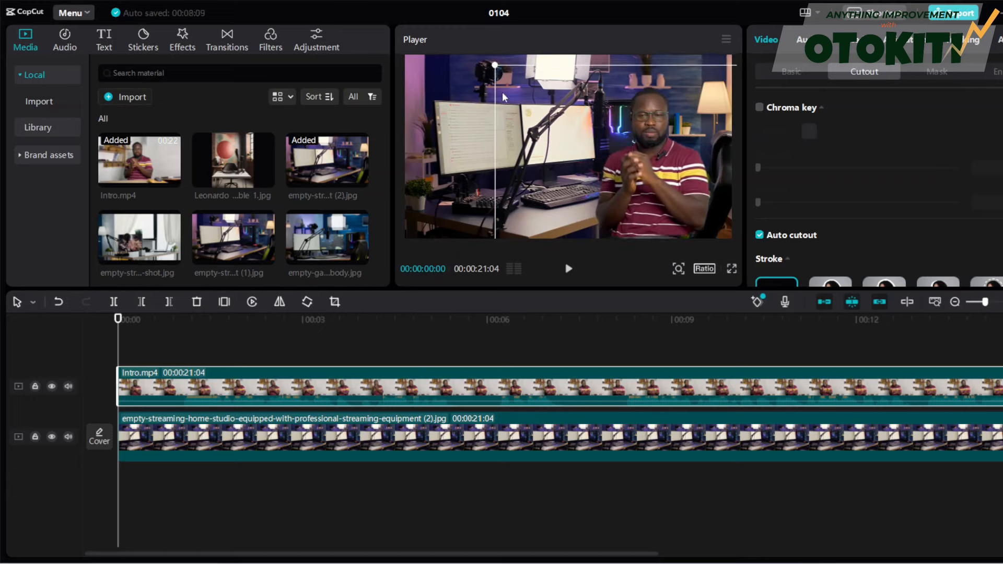
drag(495, 66, 448, 52)
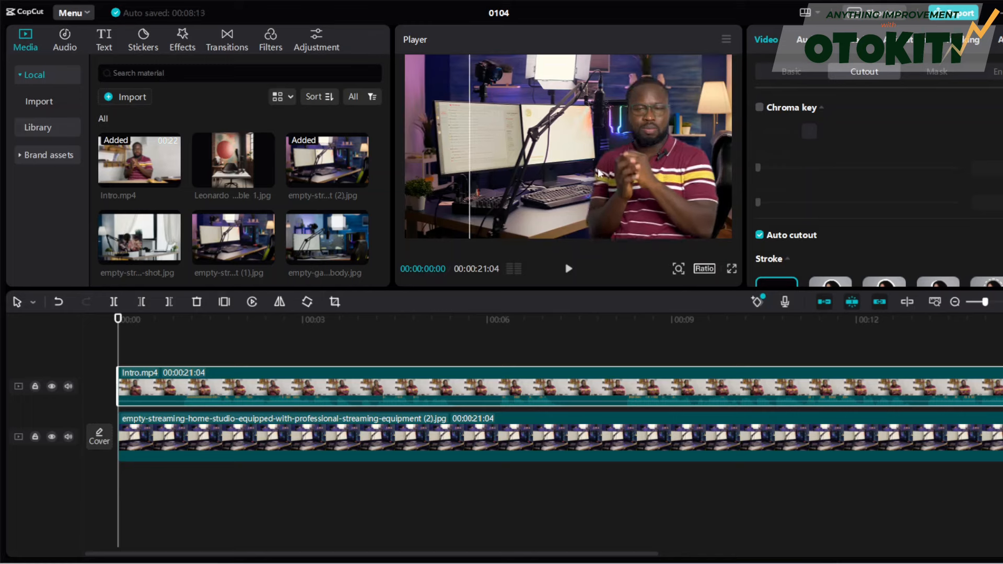
drag(622, 175, 634, 173)
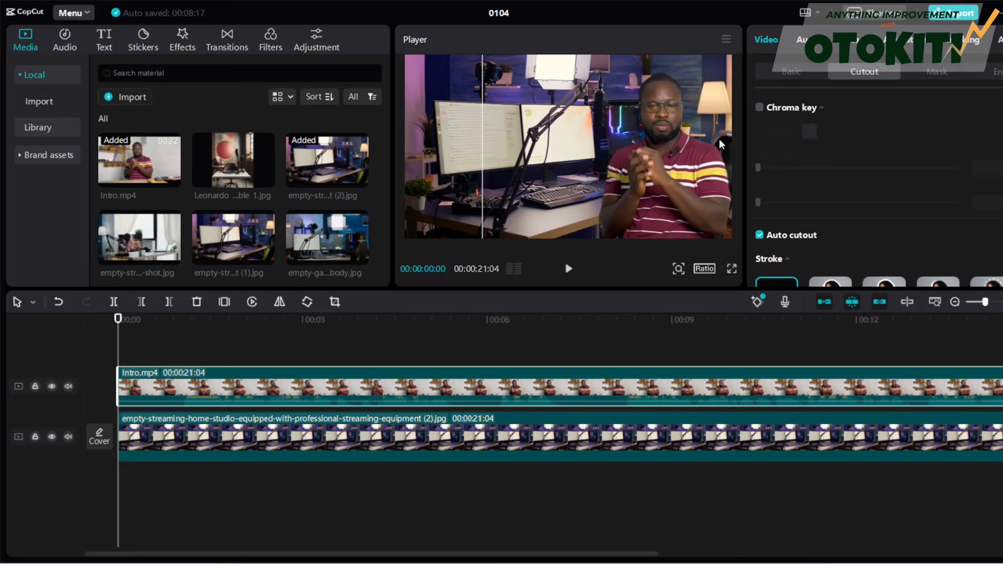
- Enlarge the studio background image and shift it slightly down and left, and nudge the cut-out man slightly lower
click(434, 189)
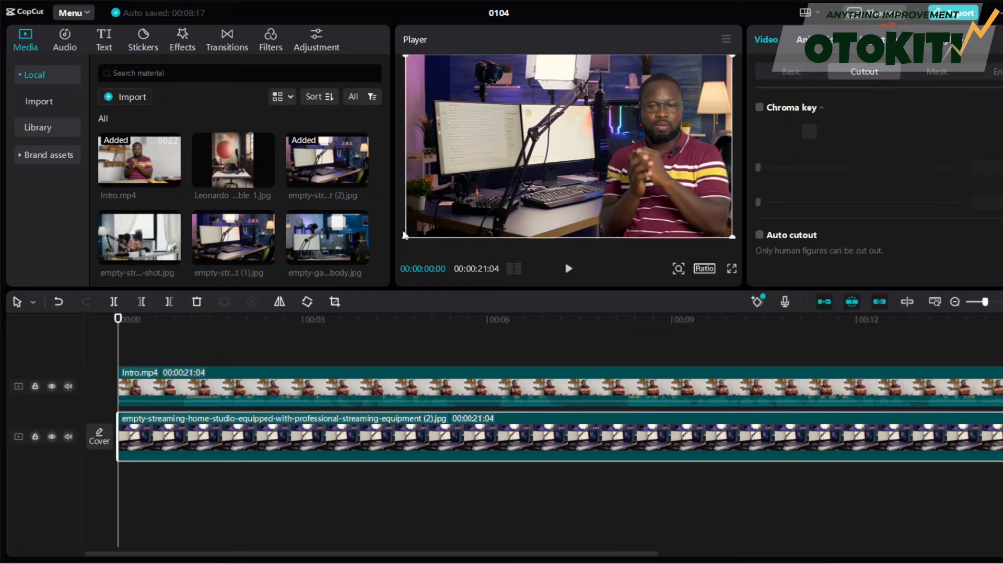
drag(405, 236, 369, 268)
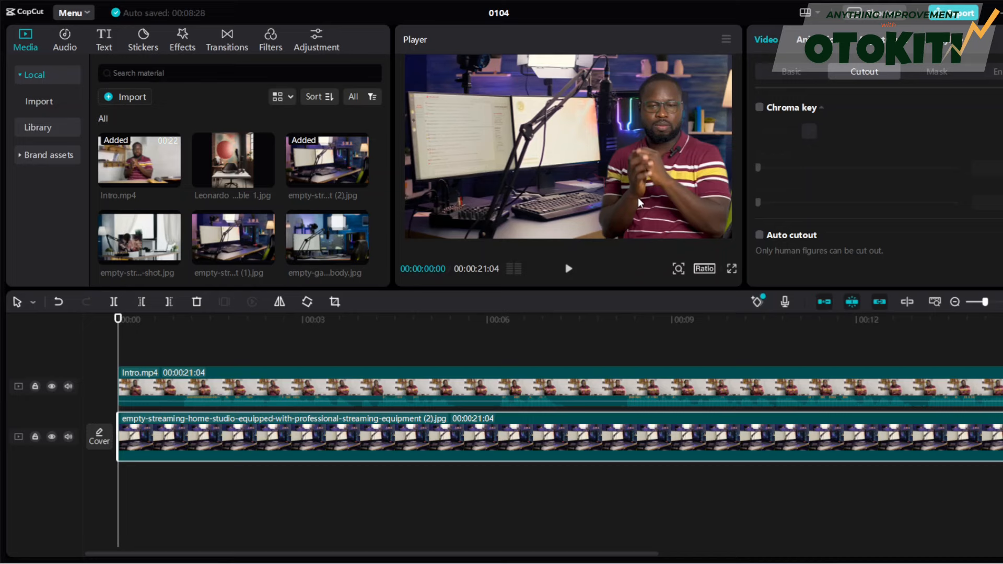
drag(644, 198, 633, 211)
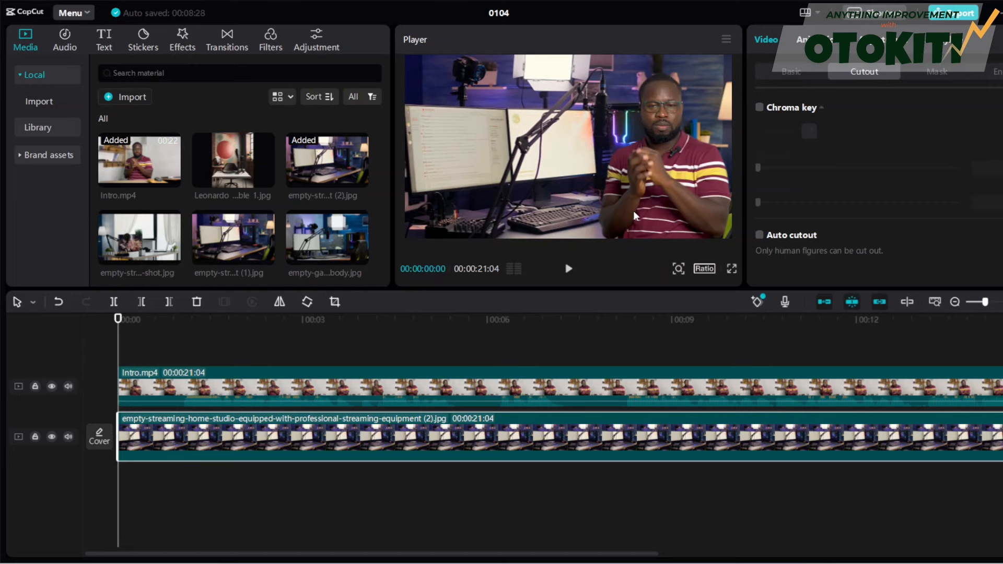
click(657, 183)
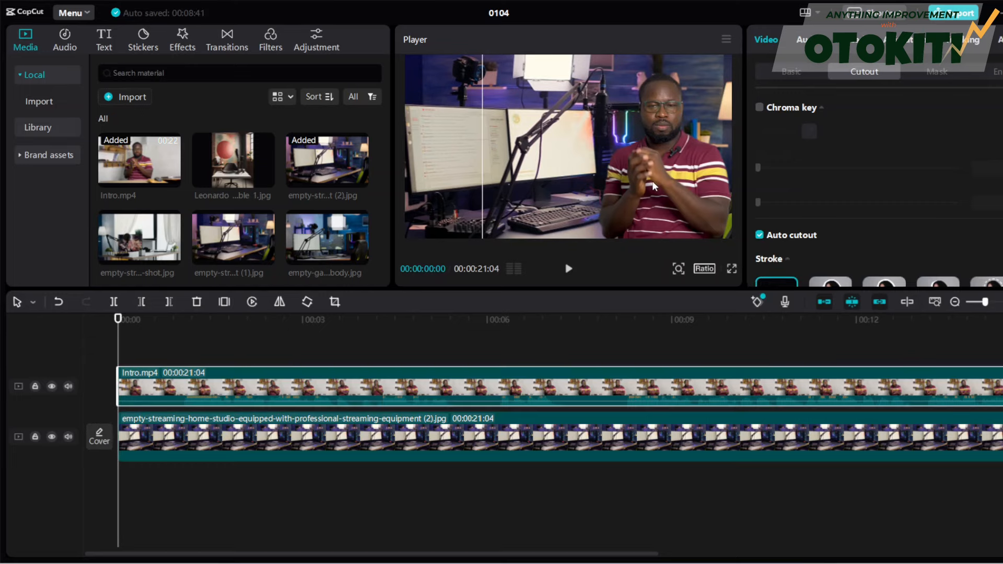
drag(652, 180, 656, 189)
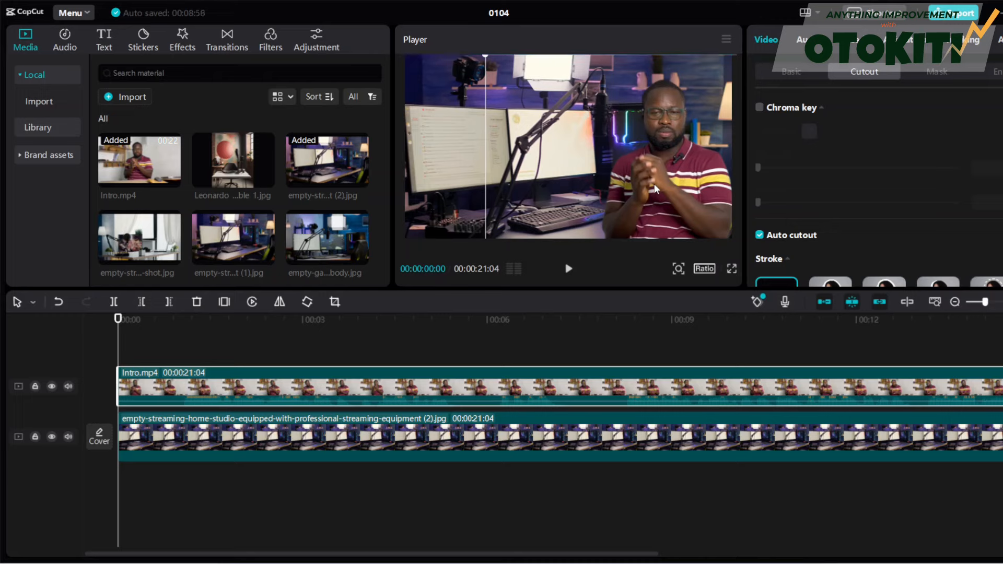
- Apply the Blur effect from the Lens video effects to the studio background image clip
click(430, 180)
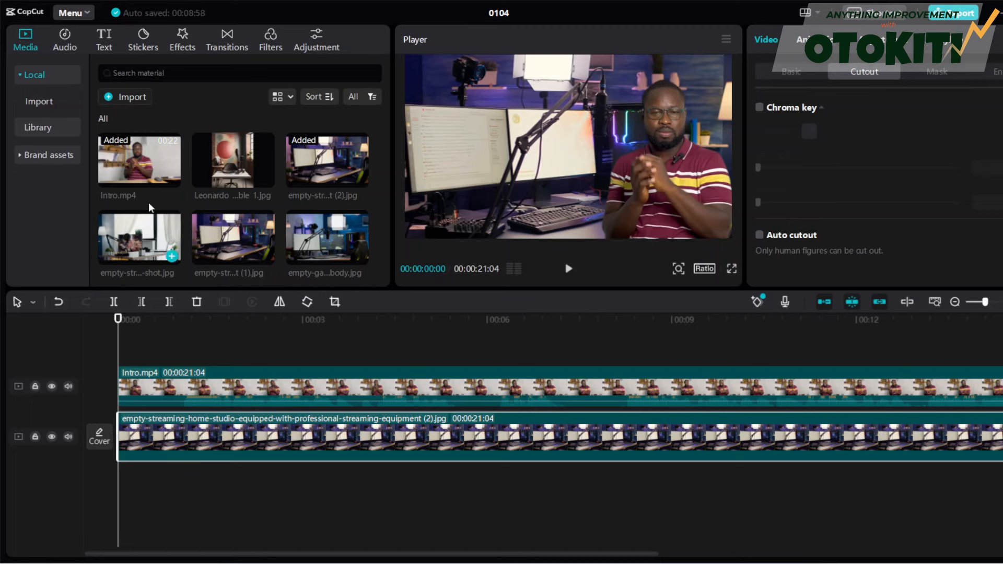
click(184, 38)
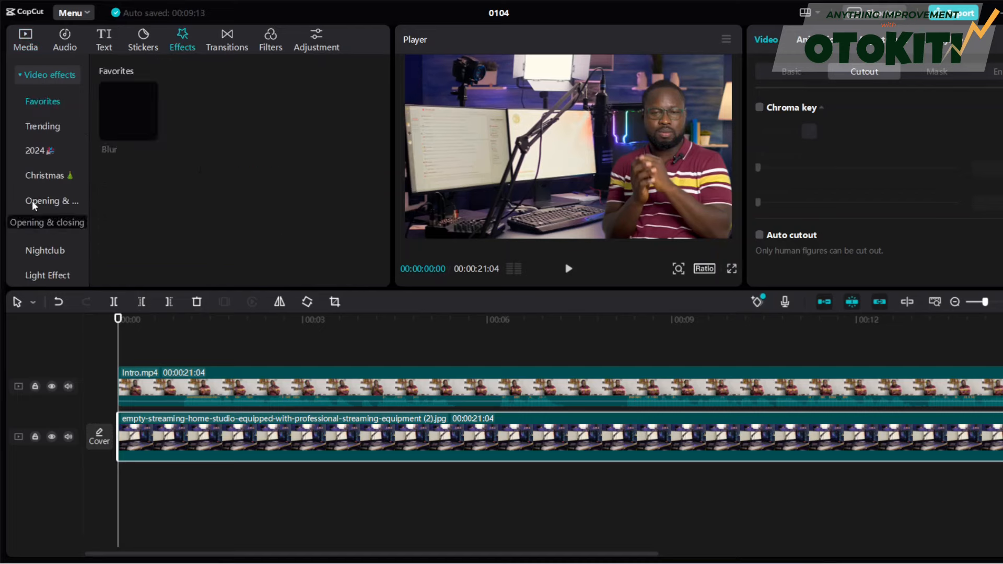
click(34, 204)
scroll(46, 177, down, 3)
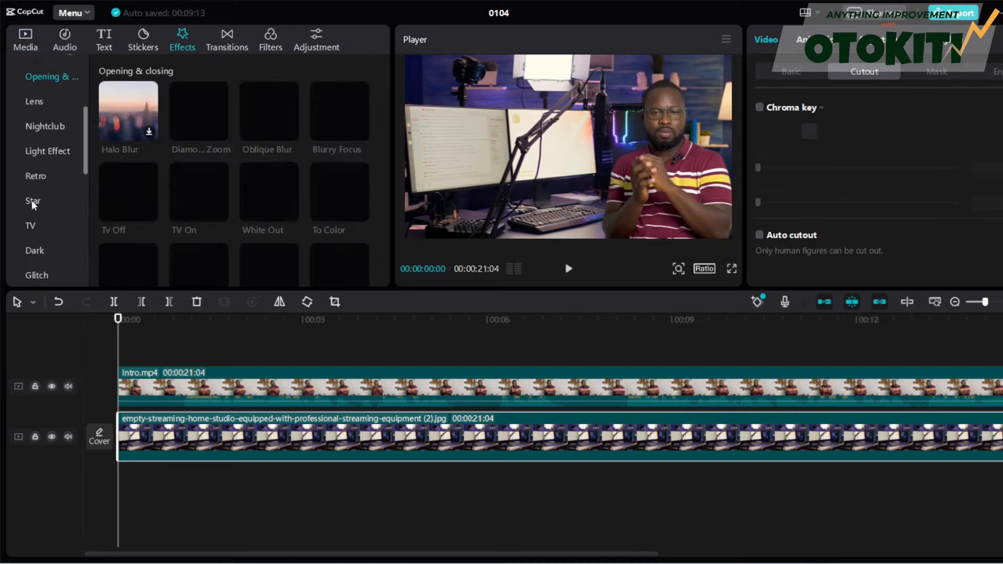
click(34, 101)
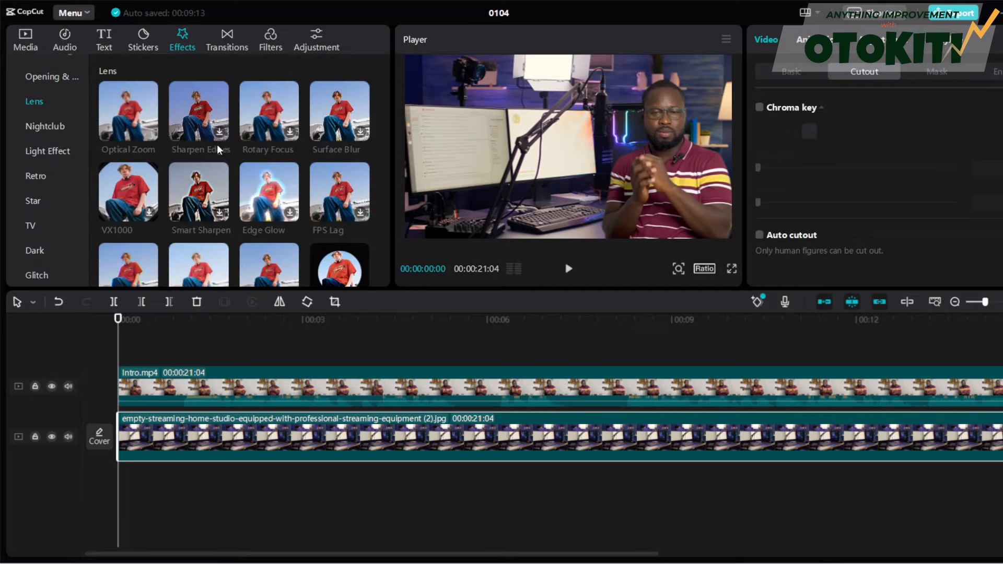
scroll(219, 150, down, 3)
scroll(218, 150, down, 3)
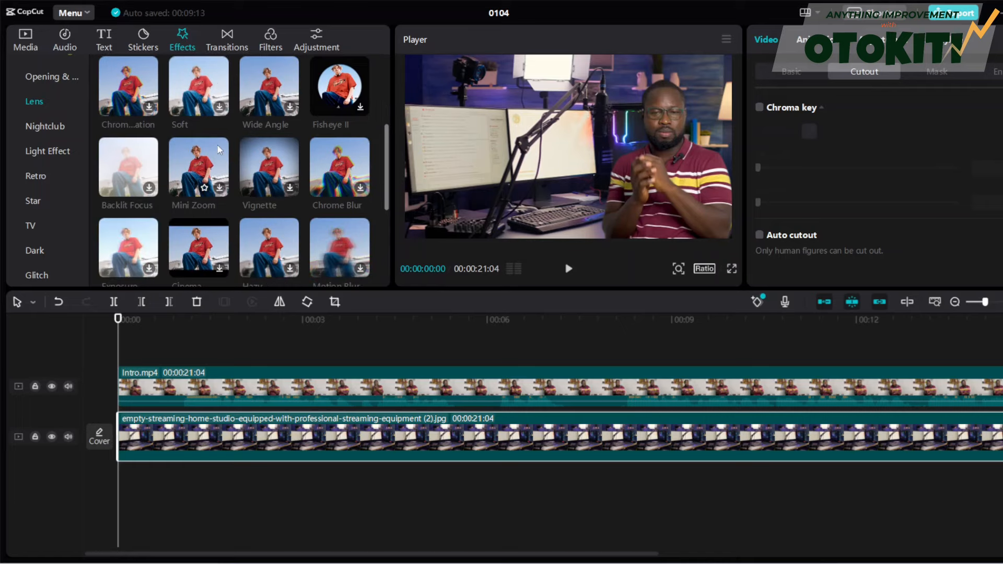
scroll(219, 150, down, 1)
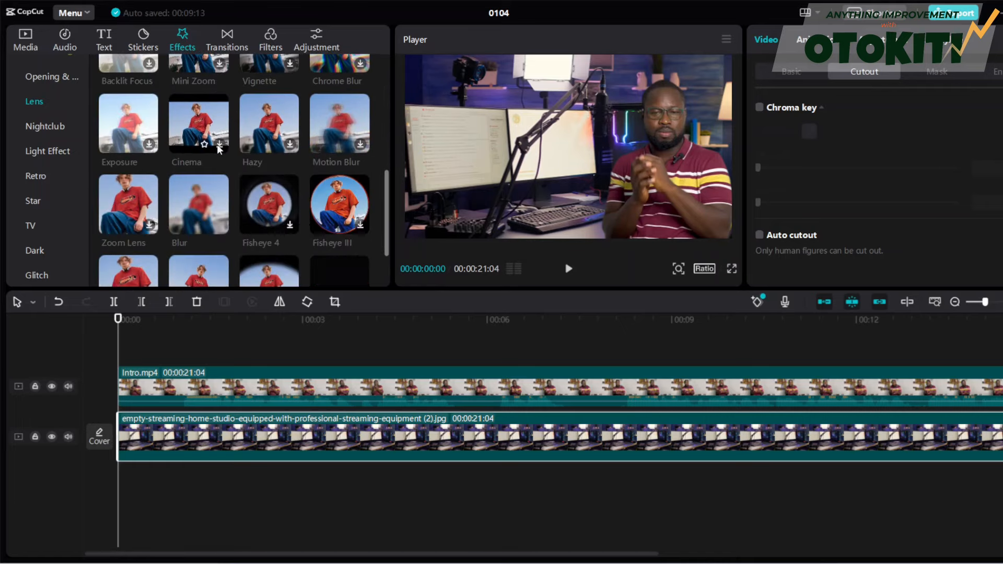
mouse_move(190, 220)
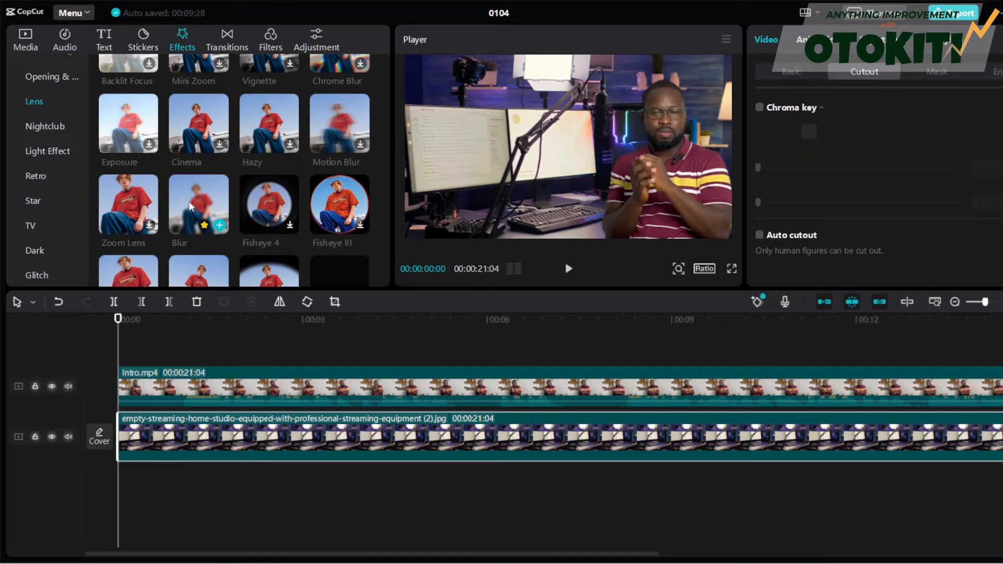
drag(190, 206, 131, 429)
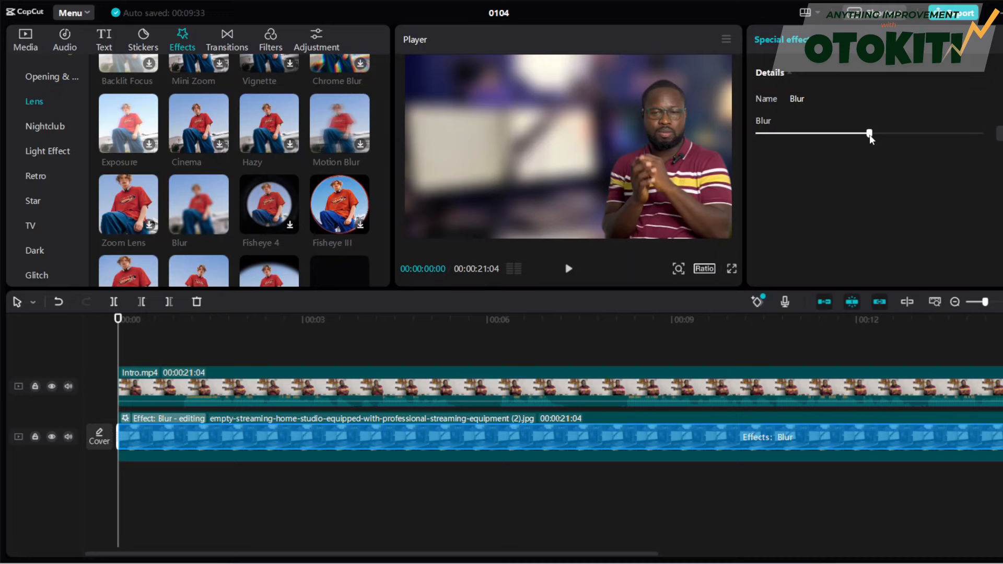
- Reduce the Blur effect's strength to near its minimum so the studio background is only slightly blurred
drag(870, 135, 772, 143)
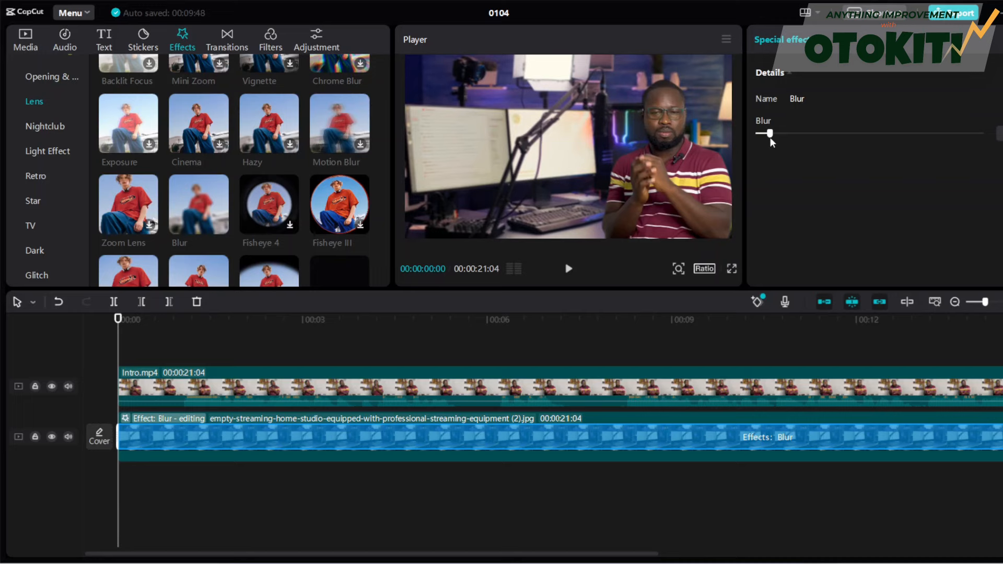
drag(772, 142, 771, 142)
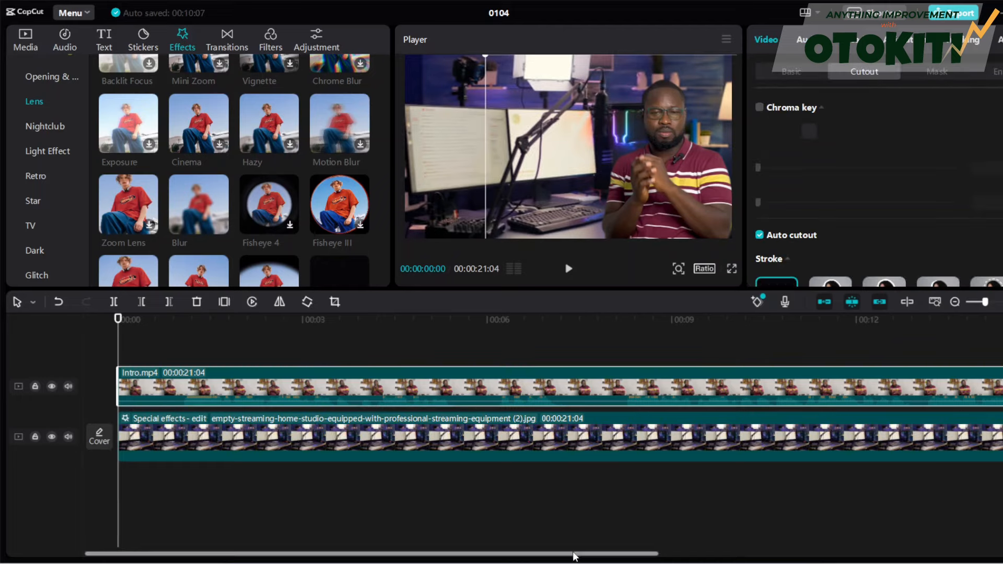
mouse_move(574, 556)
mouse_down()
mouse_move(929, 561)
mouse_move(775, 562)
mouse_move(716, 546)
mouse_move(855, 551)
mouse_move(579, 539)
mouse_up()
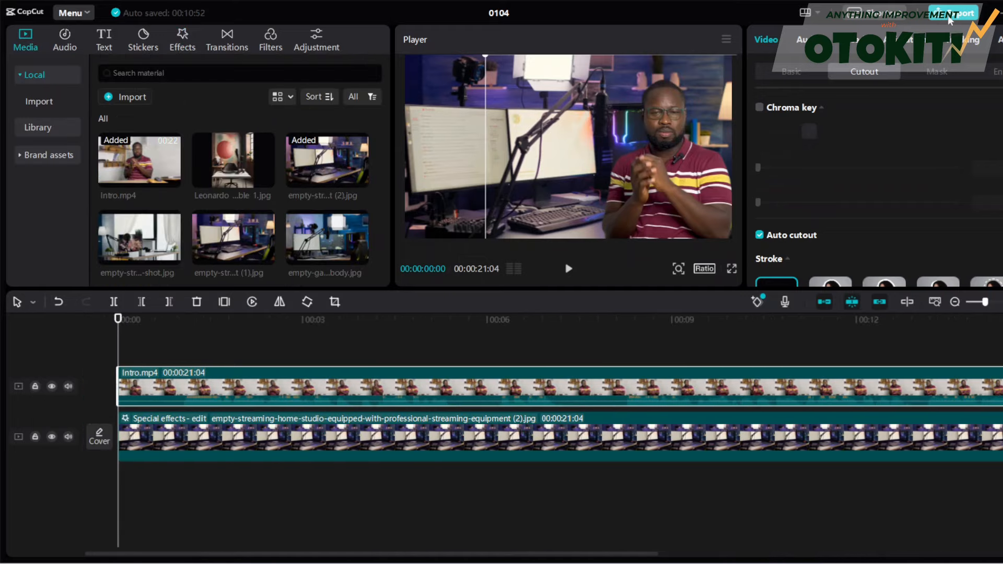
- Export the project under the title Youtube as a 4K mp4 video at 30fps
click(948, 15)
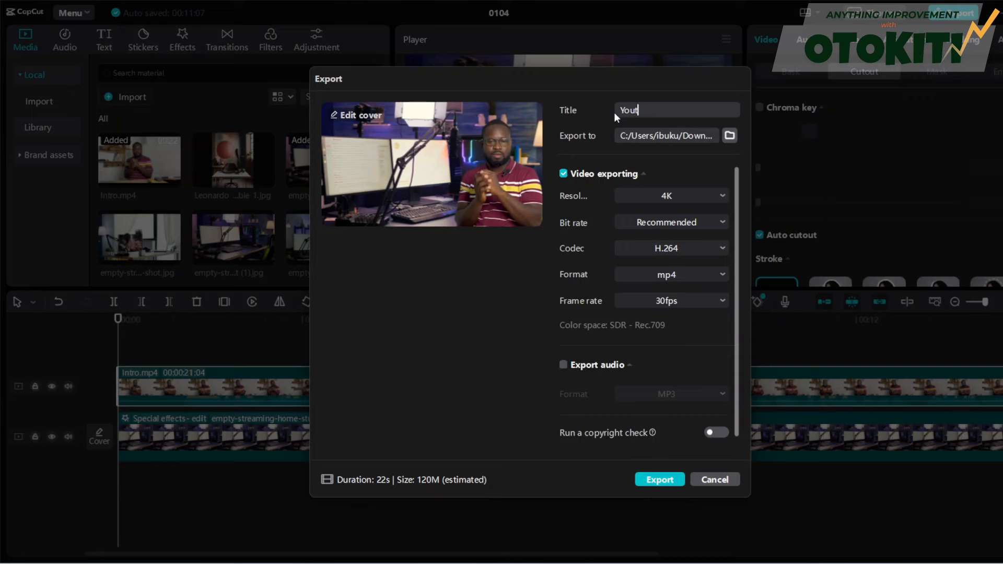
text(ube)
key(Return)
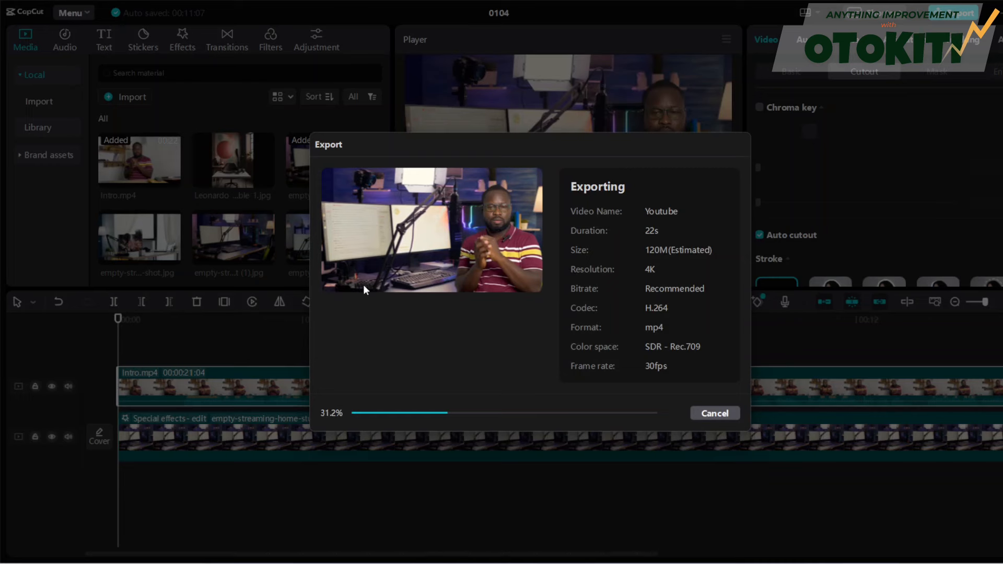